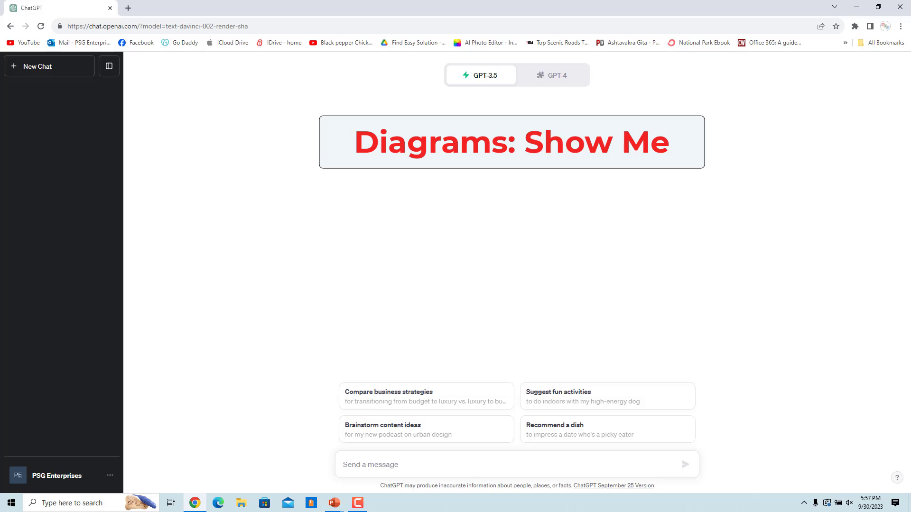
# Switch the chat to GPT-4 Plugins mode and enable the Diagrams: Show Me plugin
pyautogui.click(549, 84)
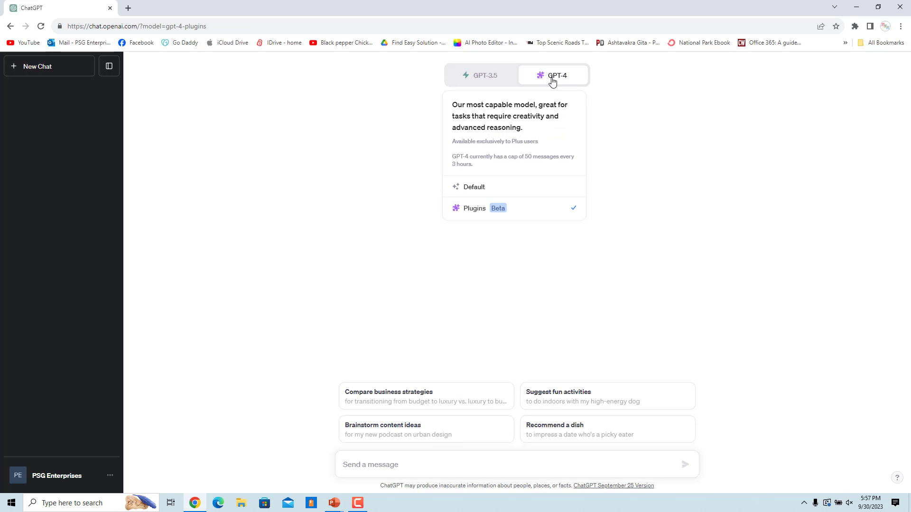
pyautogui.click(492, 212)
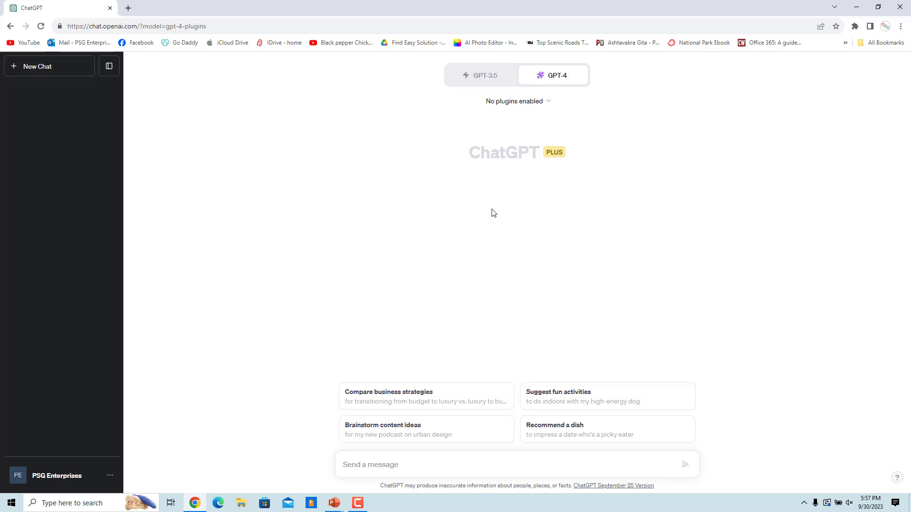
pyautogui.click(550, 105)
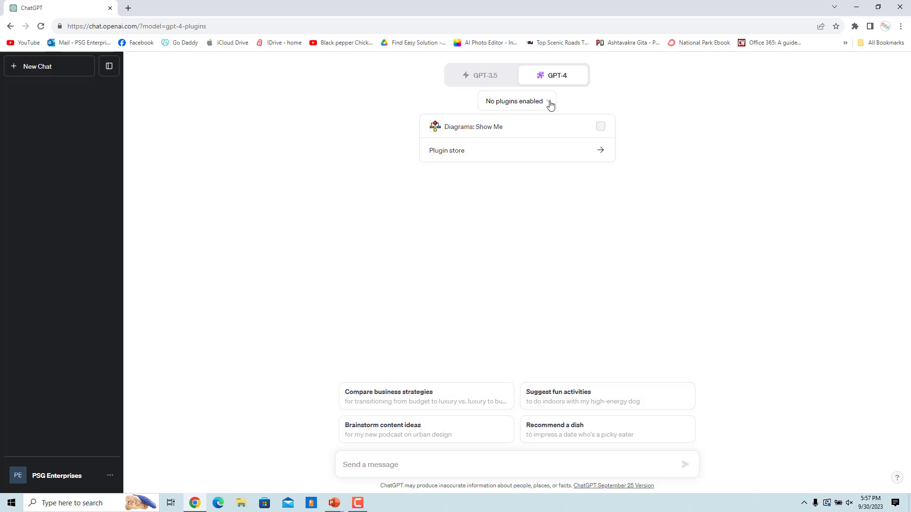
pyautogui.click(600, 130)
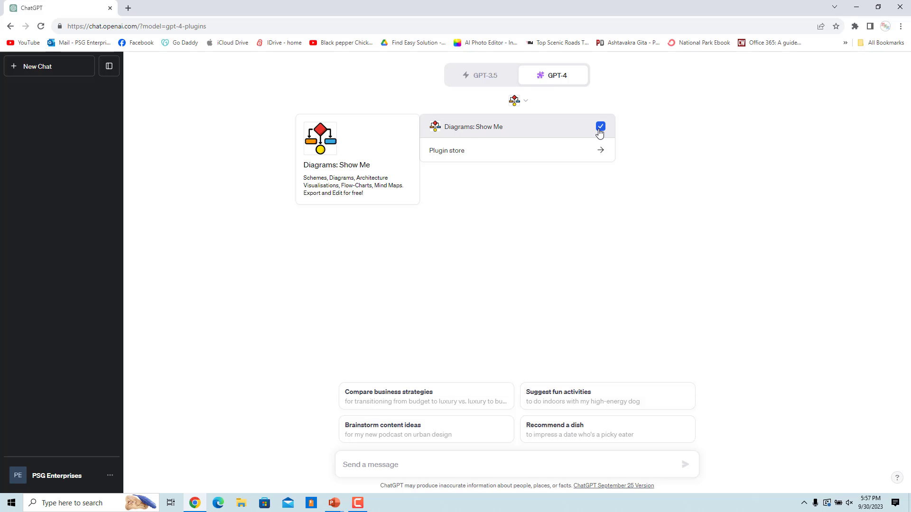
pyautogui.click(636, 266)
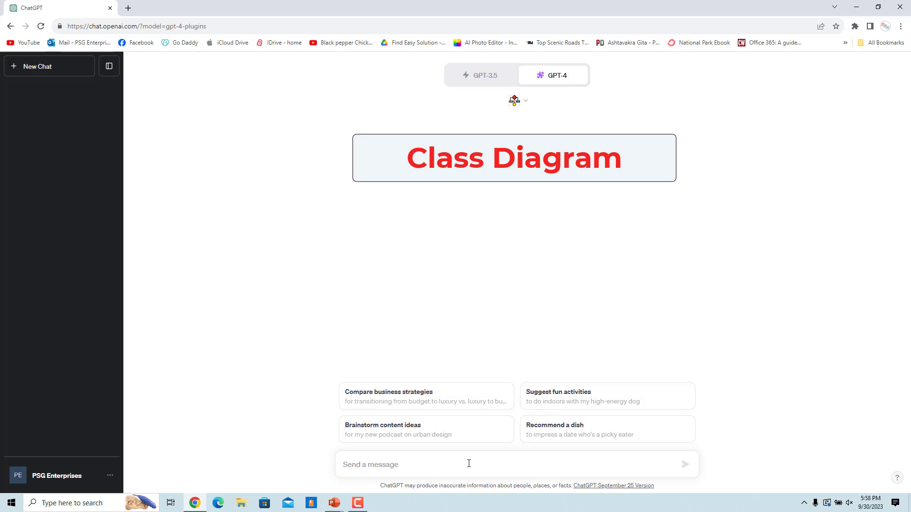
pyautogui.write('Create a person class with classes Person, Student and Course.')
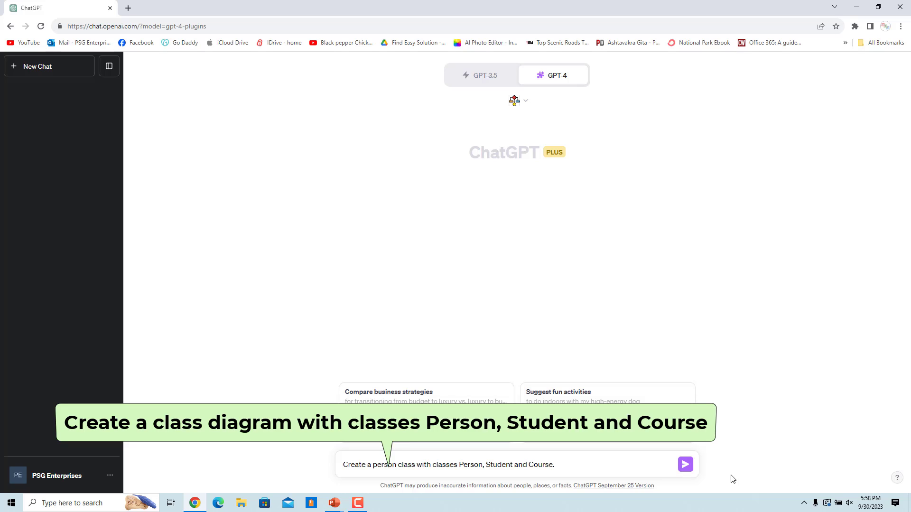
# Send the request for a Person, Student and Course class diagram
pyautogui.click(685, 465)
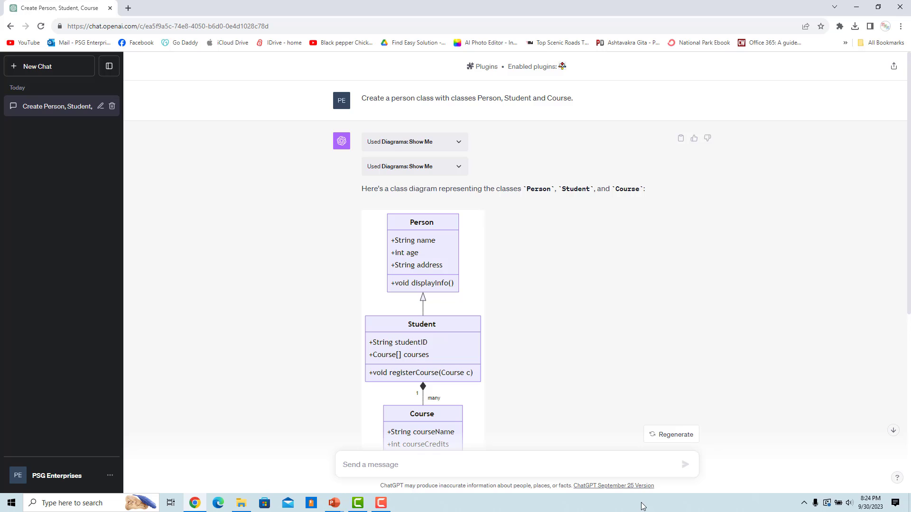
pyautogui.scroll(-1, 607, 345)
pyautogui.scroll(-2, 607, 345)
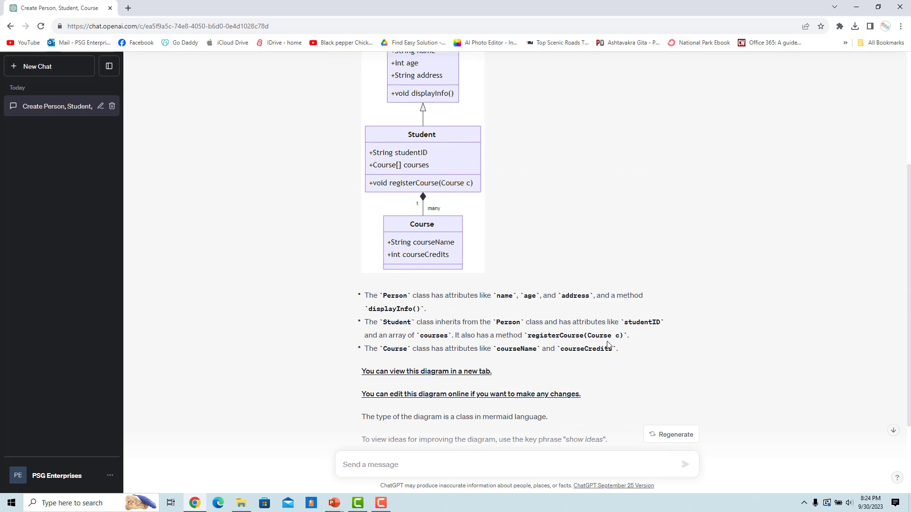
pyautogui.scroll(-1, 607, 345)
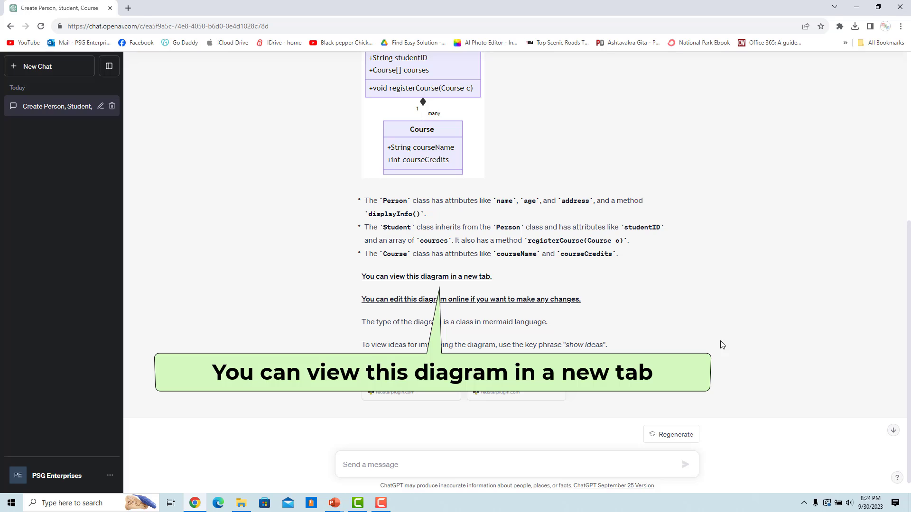
# Open the class diagram in a new tab and start saving the page with Save as
pyautogui.click(413, 283)
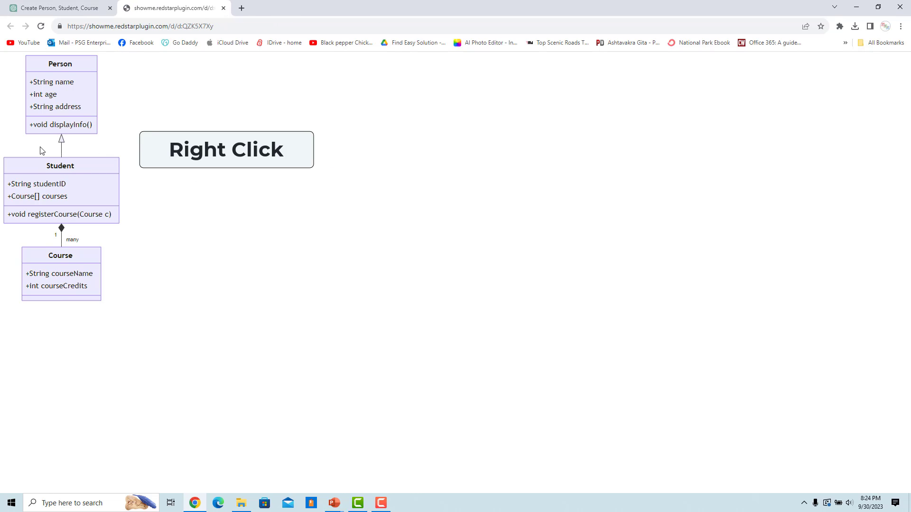
pyautogui.rightClick(78, 152)
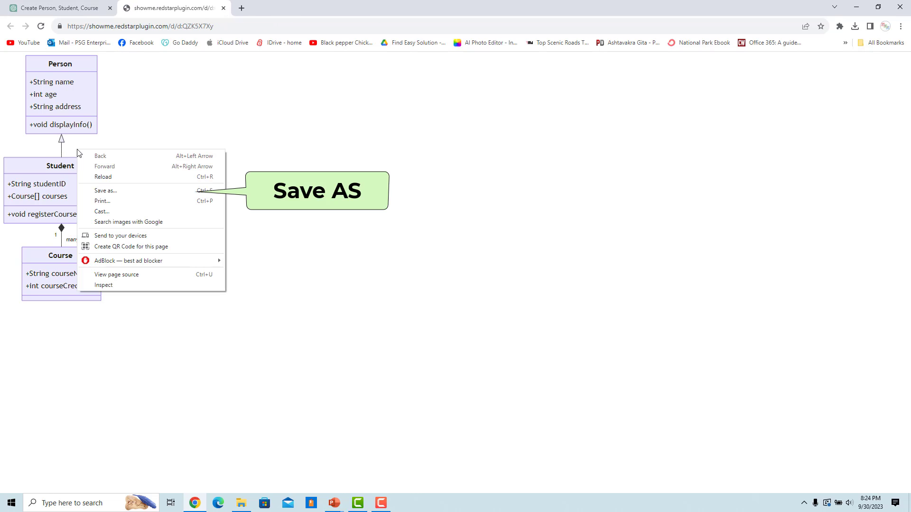
pyautogui.click(101, 191)
pyautogui.write('C')
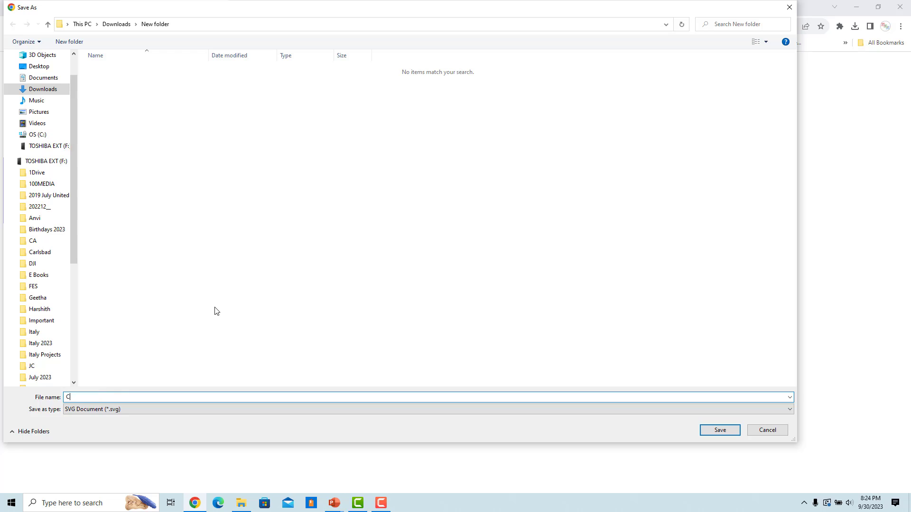
pyautogui.write('lass D')
pyautogui.write('iagram')
# Save the diagram as 'Class Diagram', add '+String email' to Person, and close the editor
pyautogui.click(714, 432)
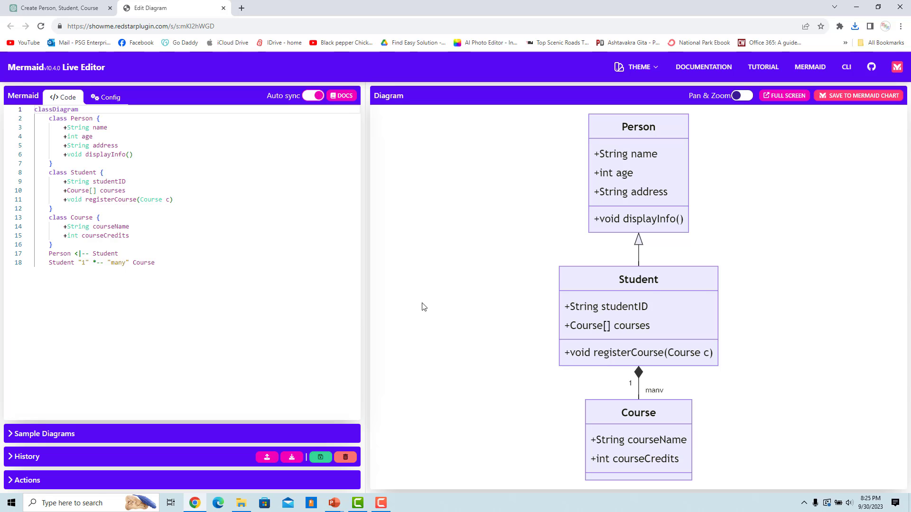
pyautogui.click(121, 145)
pyautogui.press('Return')
pyautogui.write('+St')
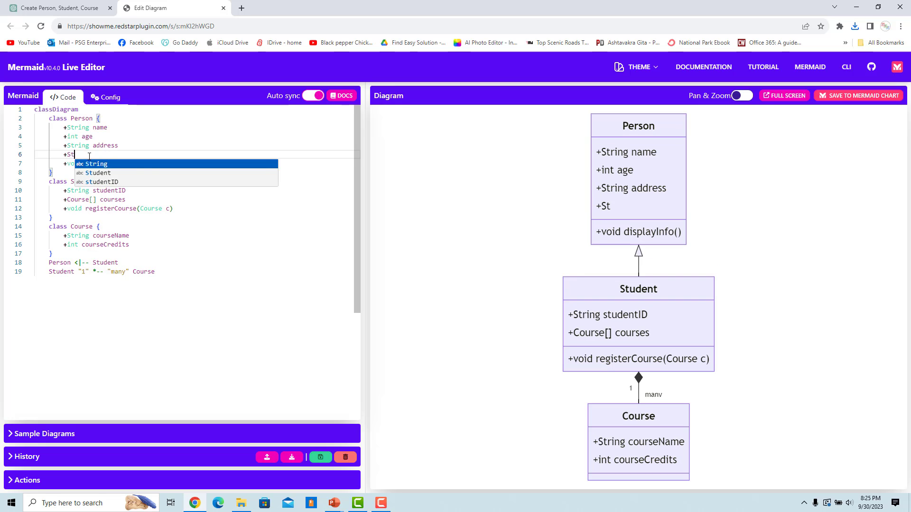
pyautogui.write('ring ema')
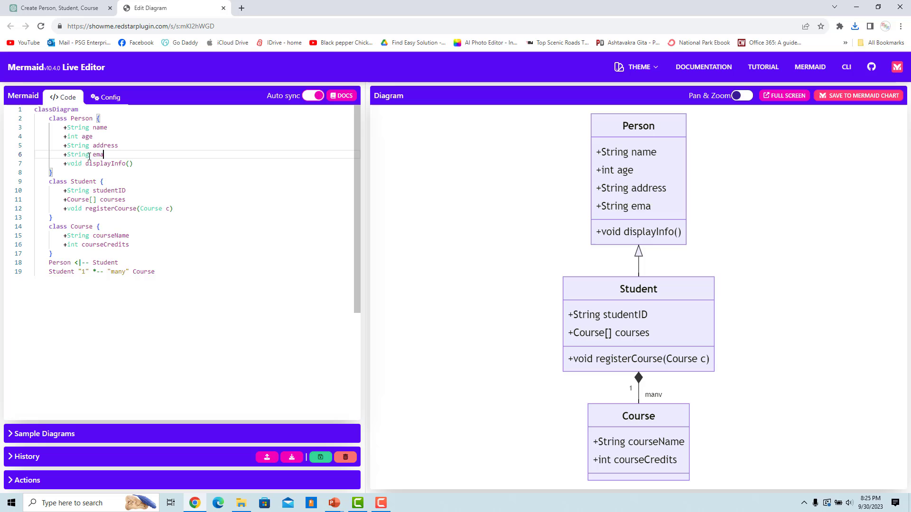
pyautogui.write('il')
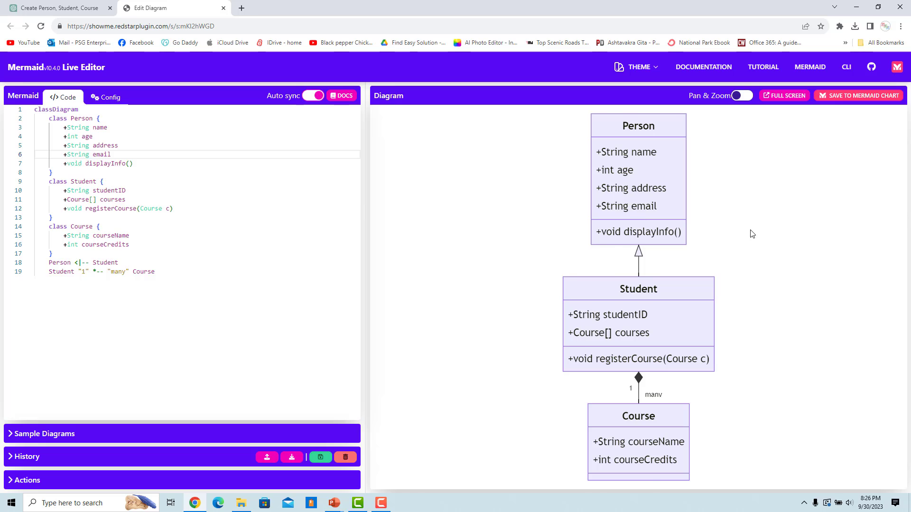
pyautogui.hotkey('ctrl', 'w')
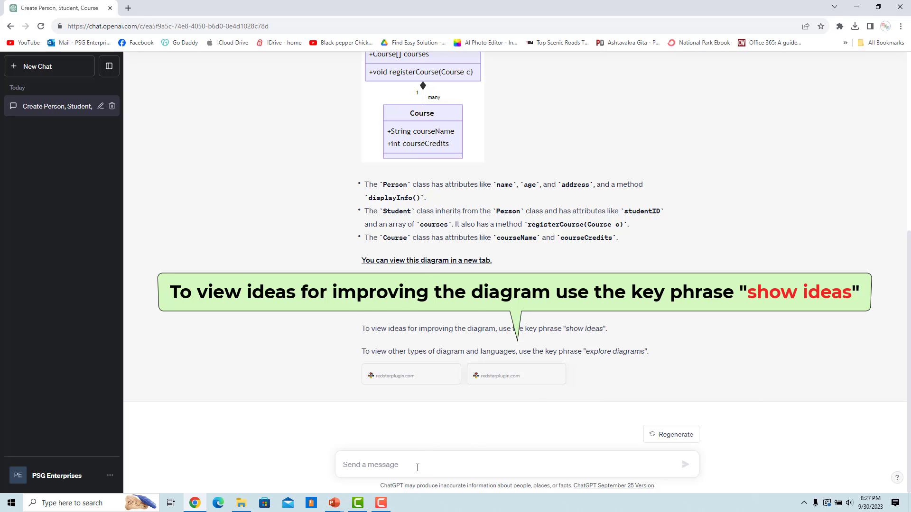
# Send 'show ideas' to get improvement suggestions for the class diagram
pyautogui.click(571, 463)
pyautogui.write('show idea')
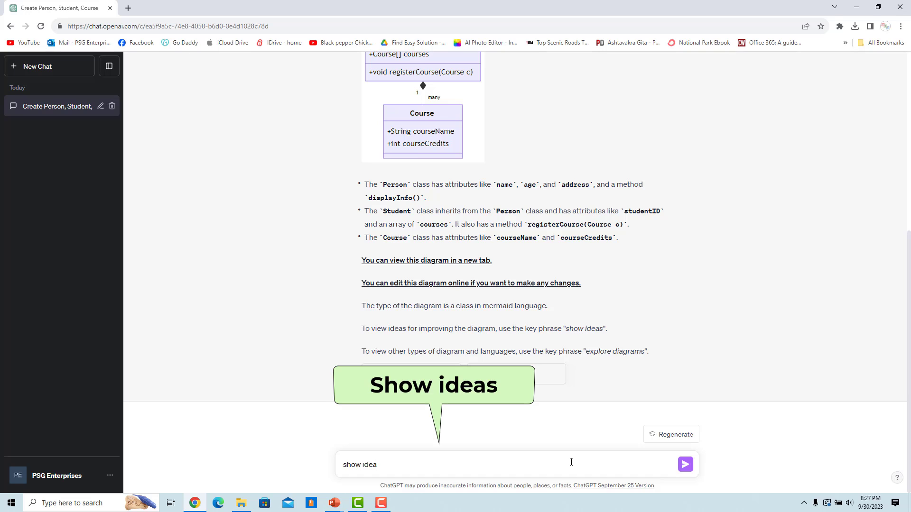
pyautogui.write('s')
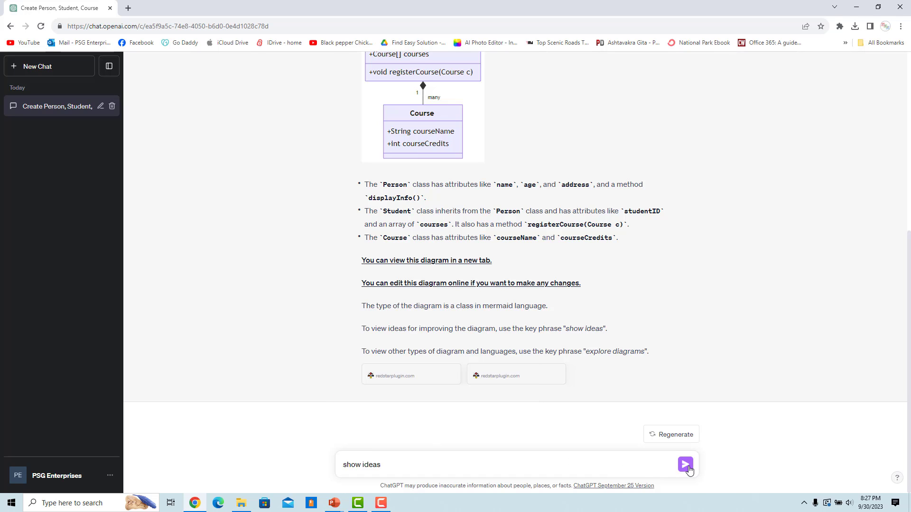
pyautogui.click(688, 468)
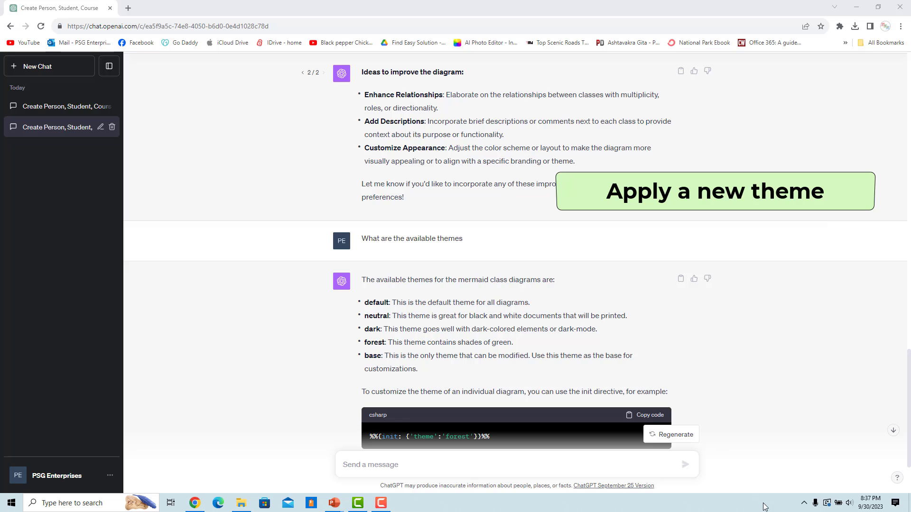
pyautogui.scroll(5, 474, 398)
pyautogui.scroll(5, 474, 398)
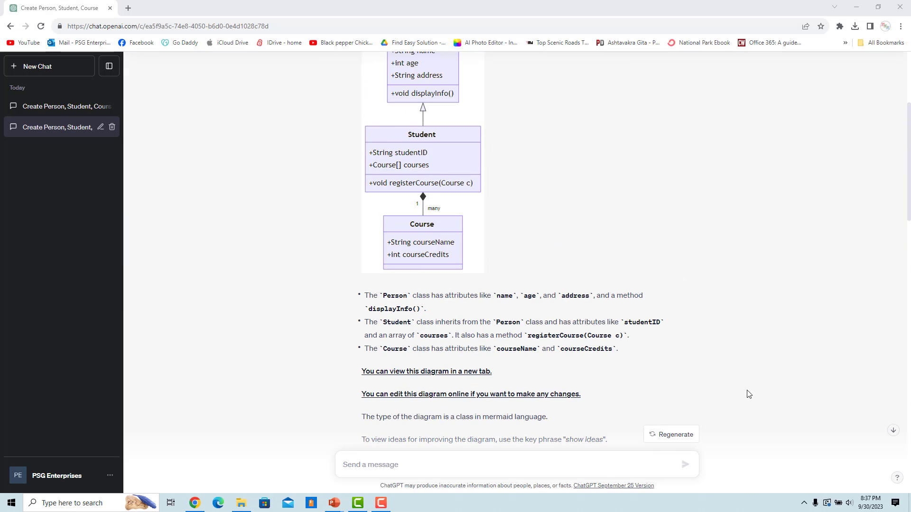
# Open the class diagram in Mermaid Live Editor and clear the 'default' theme in Config
pyautogui.click(474, 396)
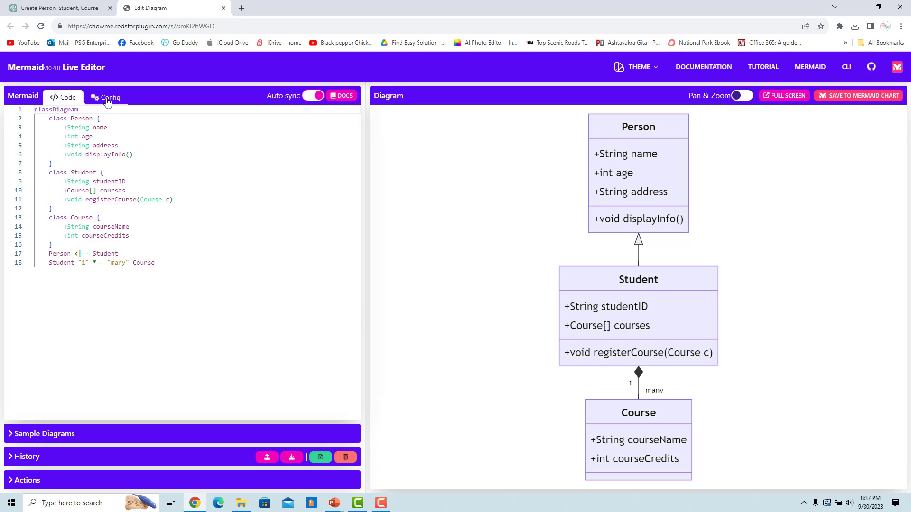
pyautogui.click(107, 98)
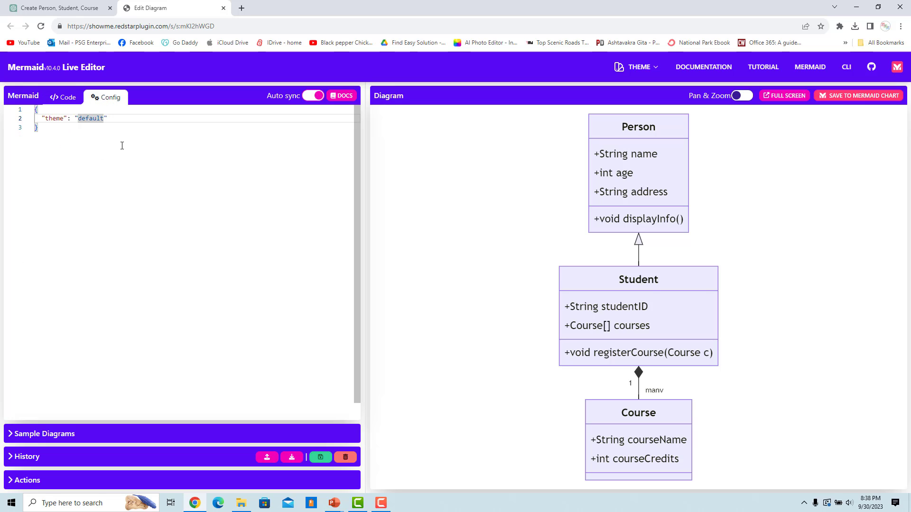
pyautogui.press('BackSpace')
pyautogui.press('BackSpace')
pyautogui.press('BackSpace')
pyautogui.press('BackSpace')
pyautogui.press('BackSpace')
pyautogui.press('BackSpace')
pyautogui.press('BackSpace')
pyautogui.write('dark')
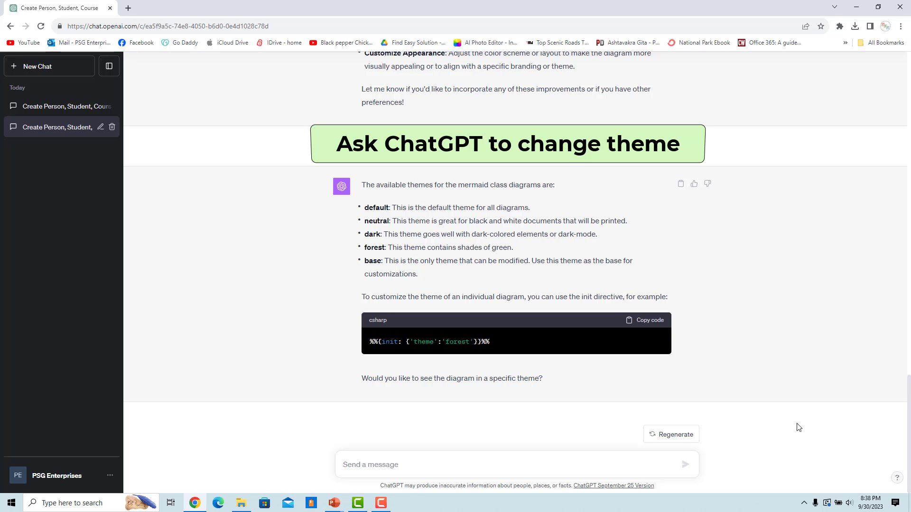
# Ask for the forest theme, then draft a 'Use PlantUML' message
pyautogui.click(460, 463)
pyautogui.write('Change the')
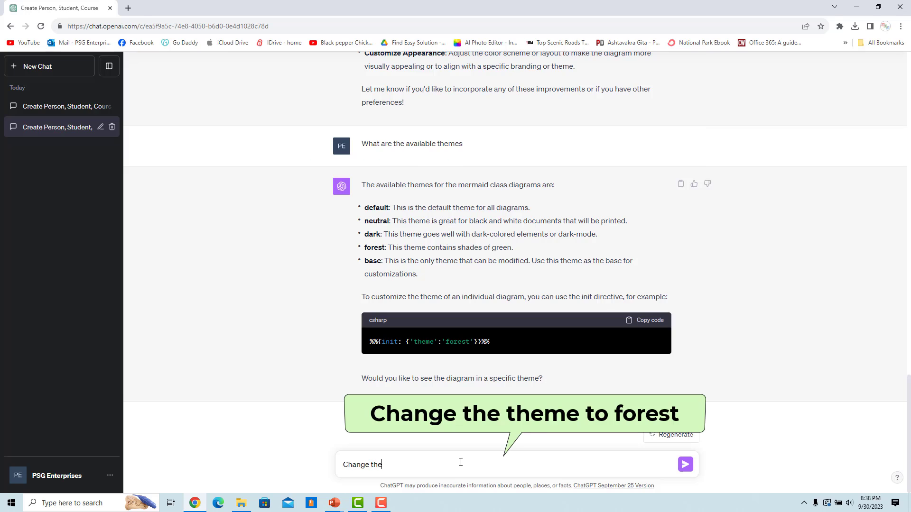
pyautogui.write(' theme ')
pyautogui.write('to f')
pyautogui.write('st.')
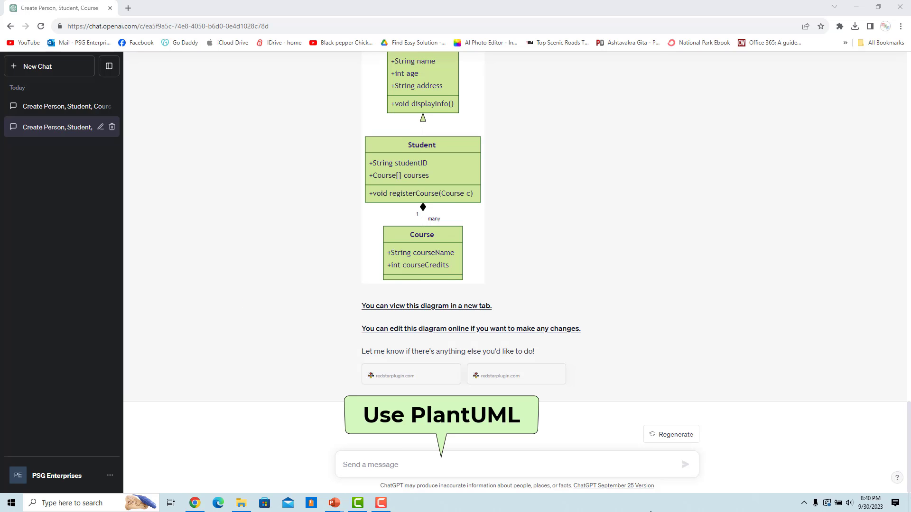
pyautogui.click(445, 464)
pyautogui.write('Us')
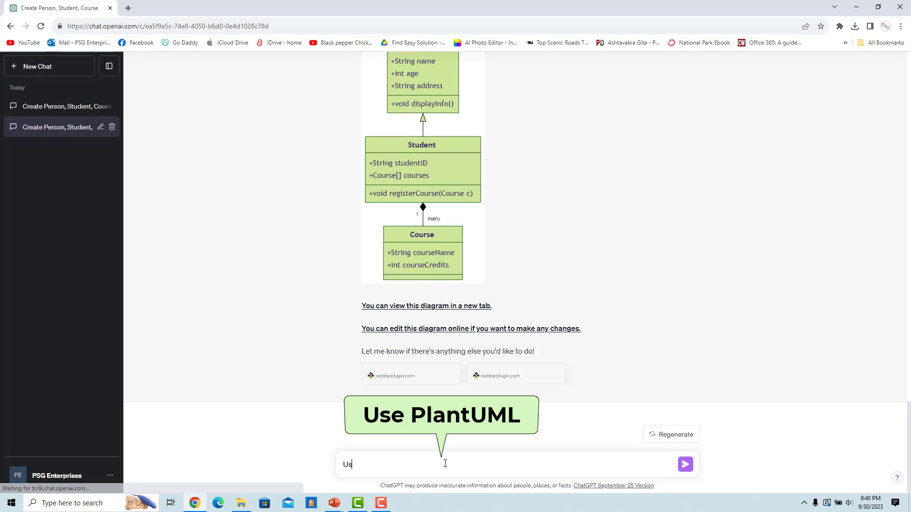
pyautogui.write('e Plant')
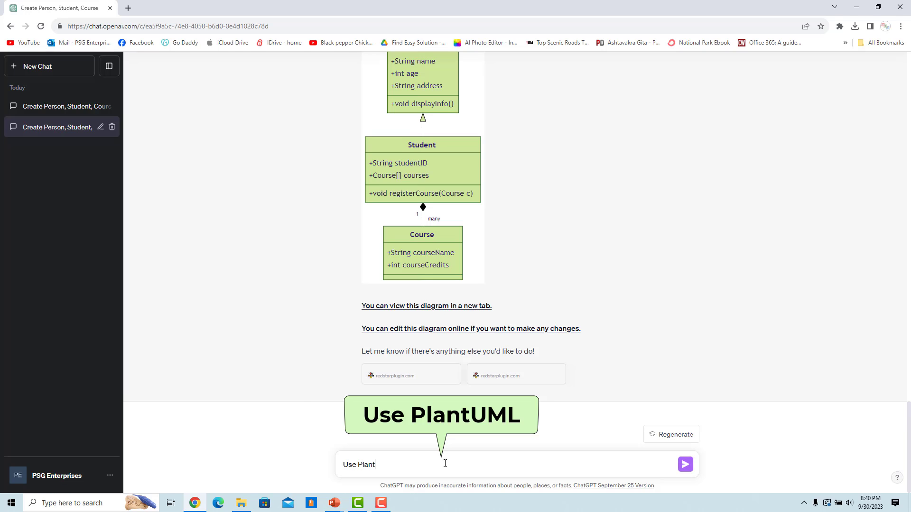
pyautogui.write('UML')
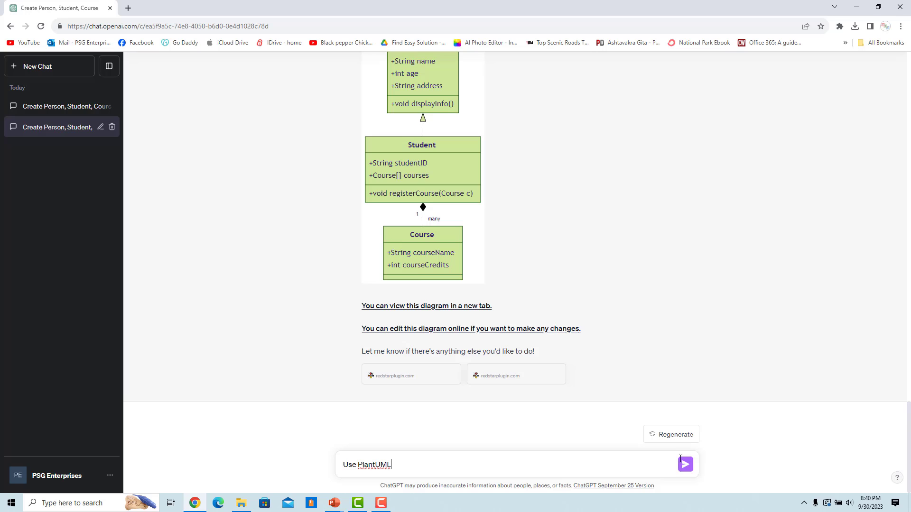
# Send 'Use PlantUML', then send 'Show ideas' for the class diagram
pyautogui.click(685, 465)
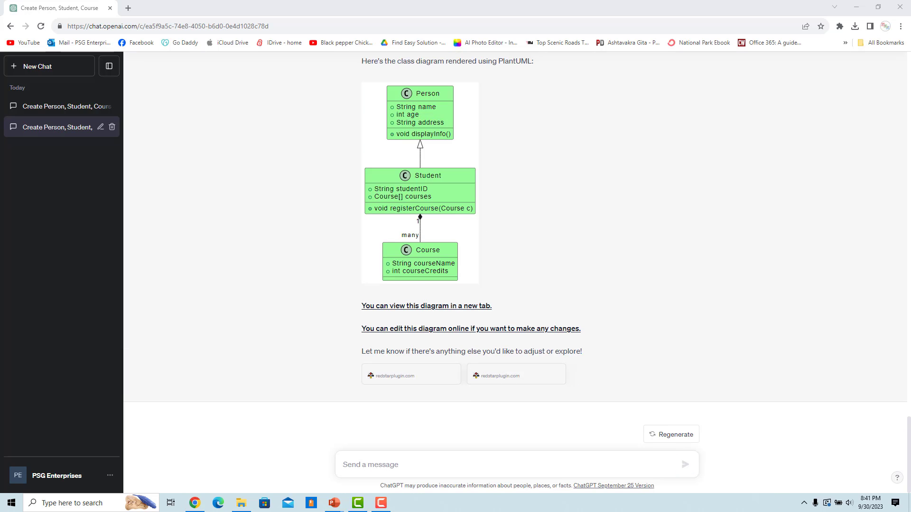
pyautogui.write('Show ideas')
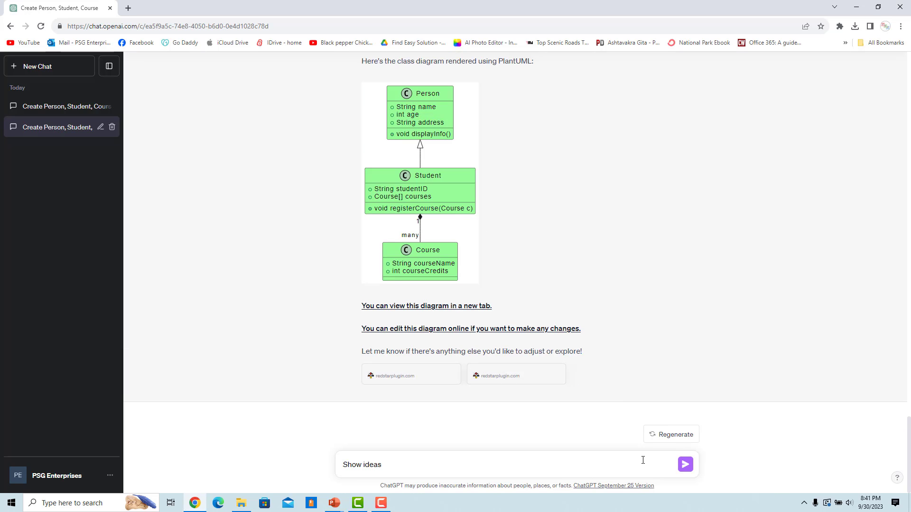
pyautogui.click(685, 465)
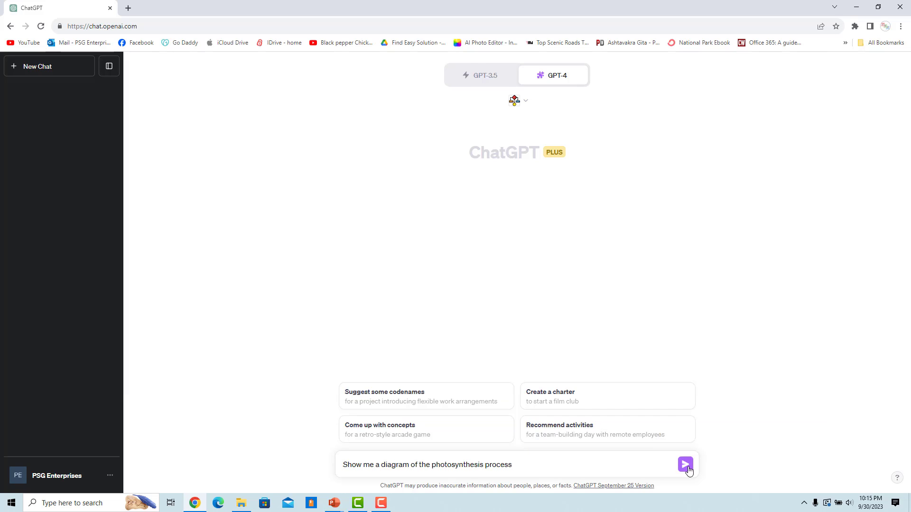
# Send the request for a diagram of the photosynthesis process
pyautogui.click(685, 466)
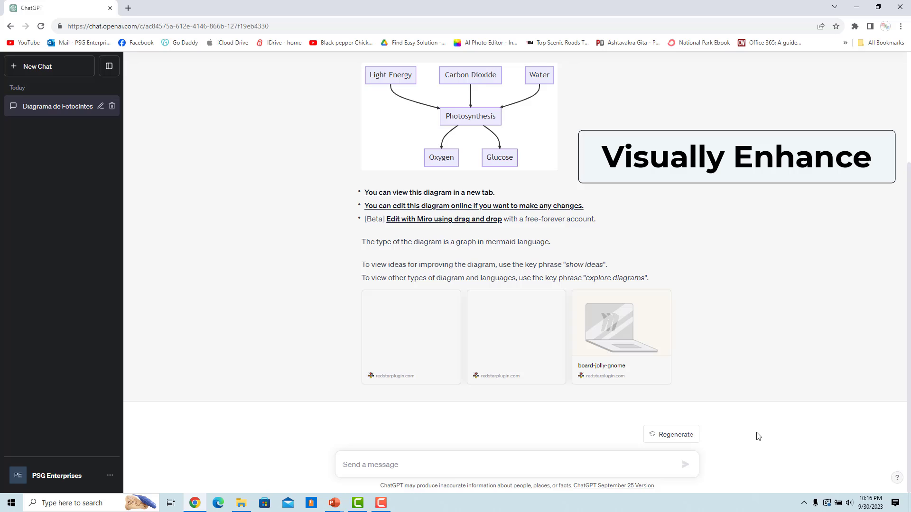
pyautogui.write('Visually enhance using symbols')
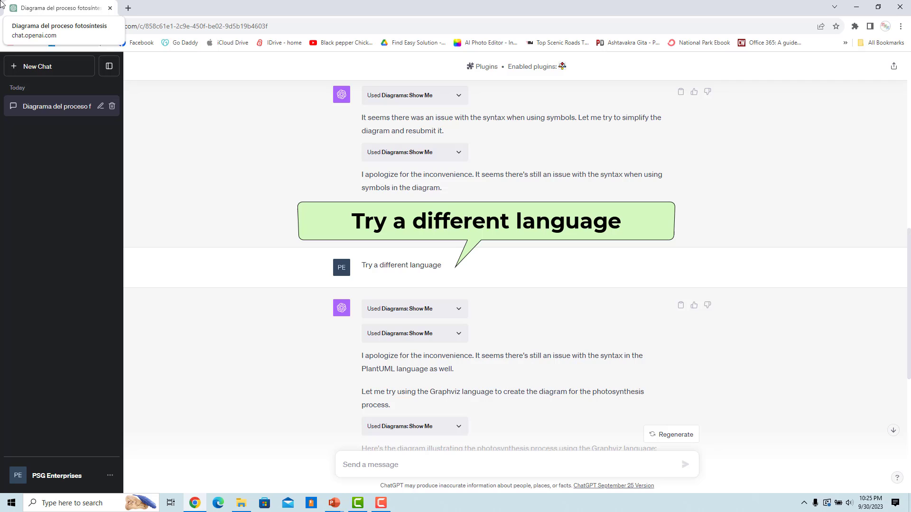
pyautogui.scroll(-3, 641, 309)
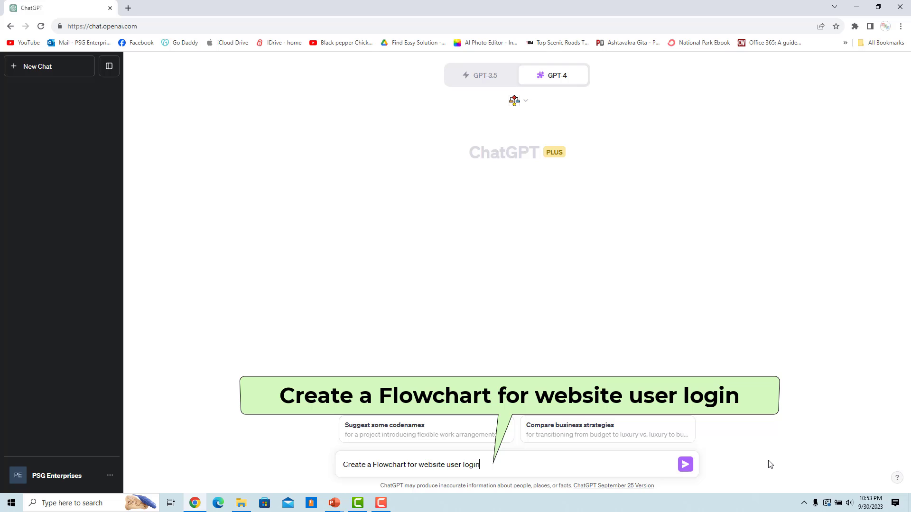
# Send 'Create a Flowchart for website user login', then send 'Show ideas'
pyautogui.click(685, 465)
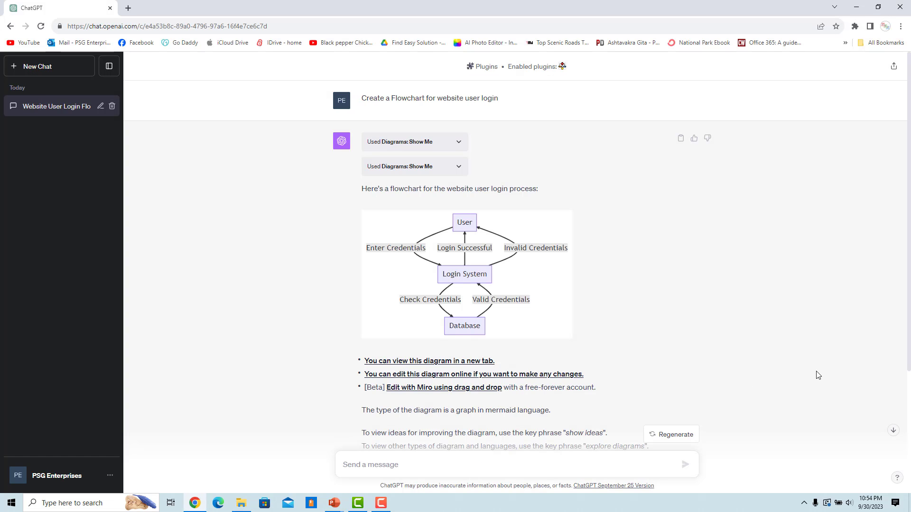
pyautogui.click(412, 463)
pyautogui.write('Show ')
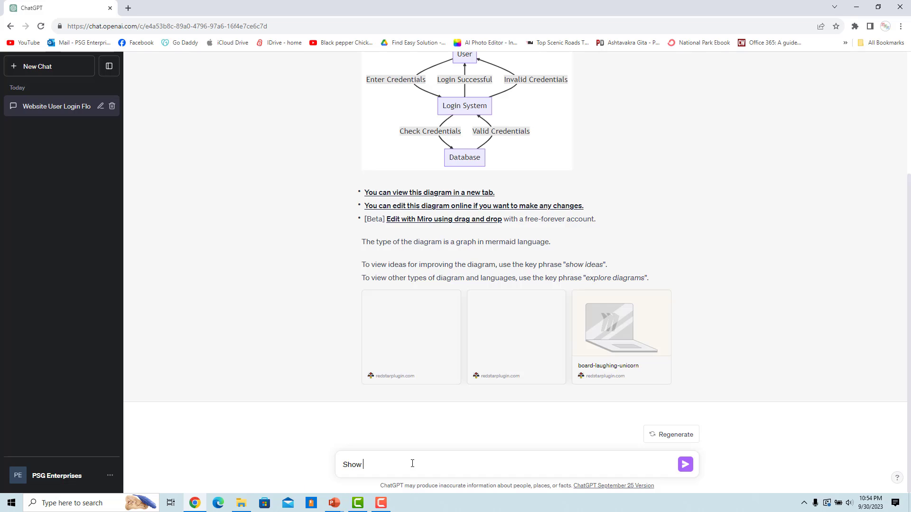
pyautogui.write('ideas')
pyautogui.press('Return')
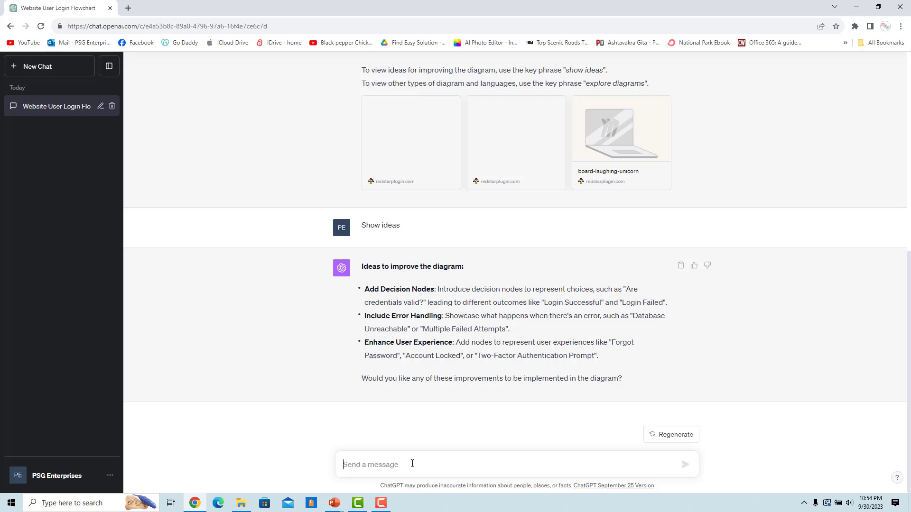
# Paste the Enhance User Experience suggestion and send it to request coloured login-outcome shapes
pyautogui.moveTo(456, 342); pyautogui.dragTo(597, 357)
pyautogui.hotkey('ctrl', 'c')
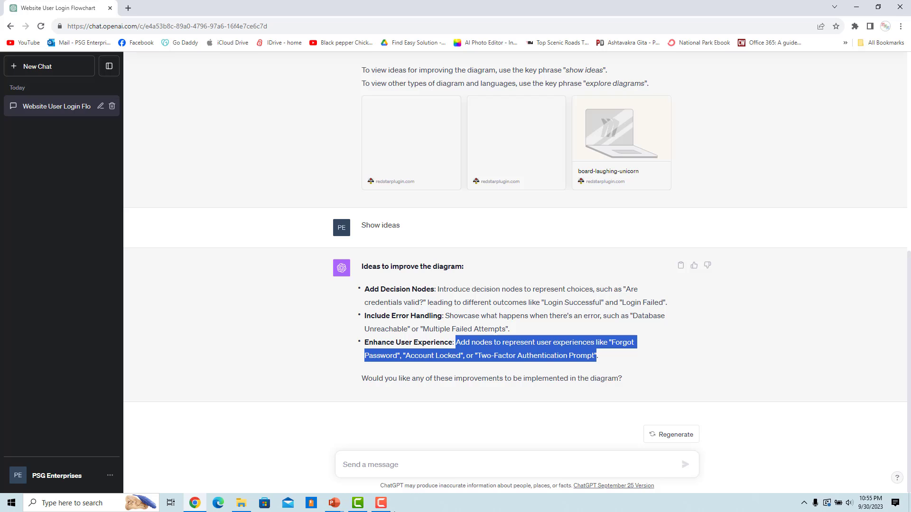
pyautogui.click(395, 470)
pyautogui.hotkey('ctrl', 'v')
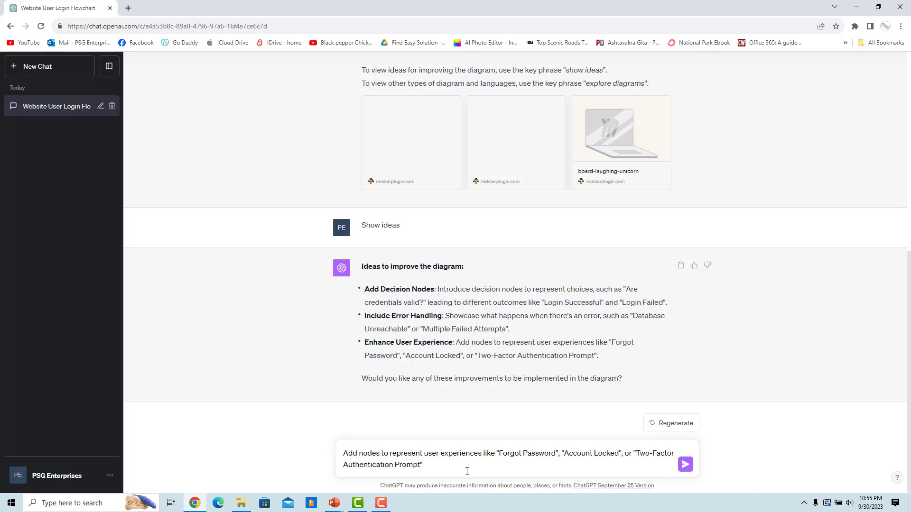
pyautogui.click(684, 465)
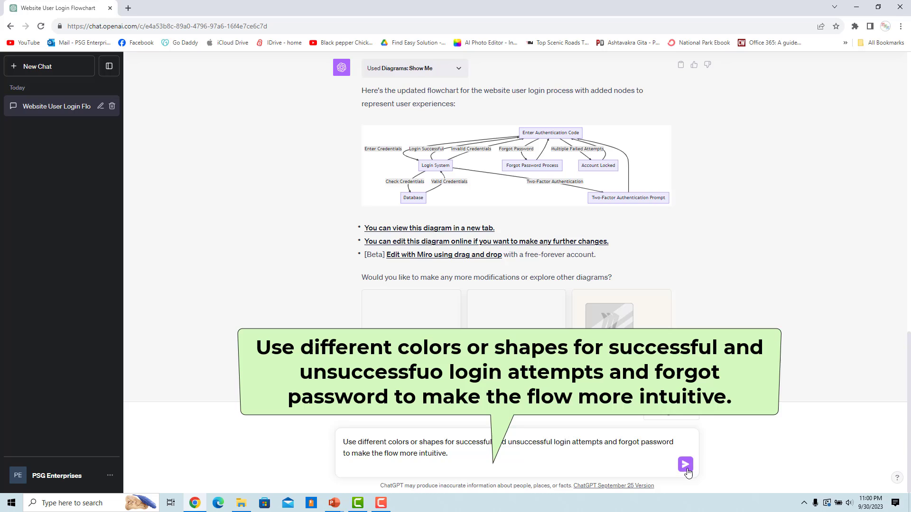
pyautogui.press('Return')
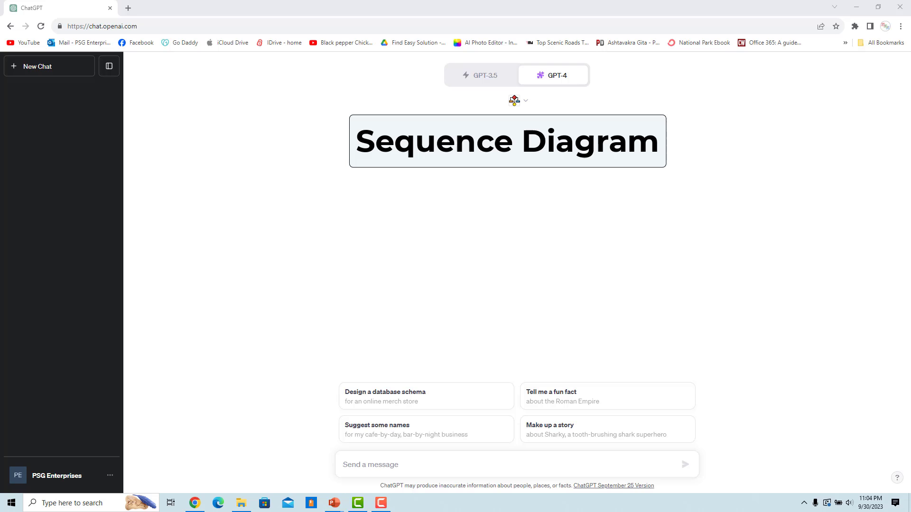
pyautogui.write('Sequence diagram for an online shopping experience')
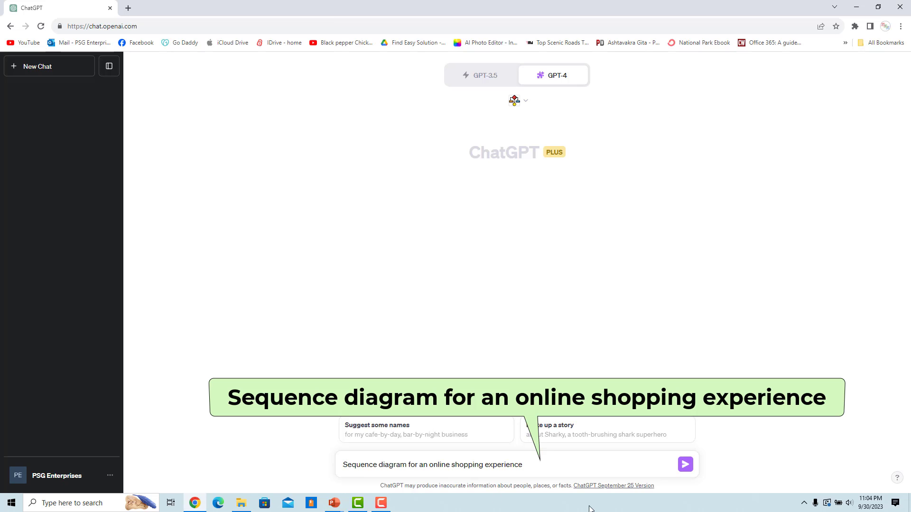
# Send the request for an online shopping sequence diagram between User, Website and Database
pyautogui.click(686, 467)
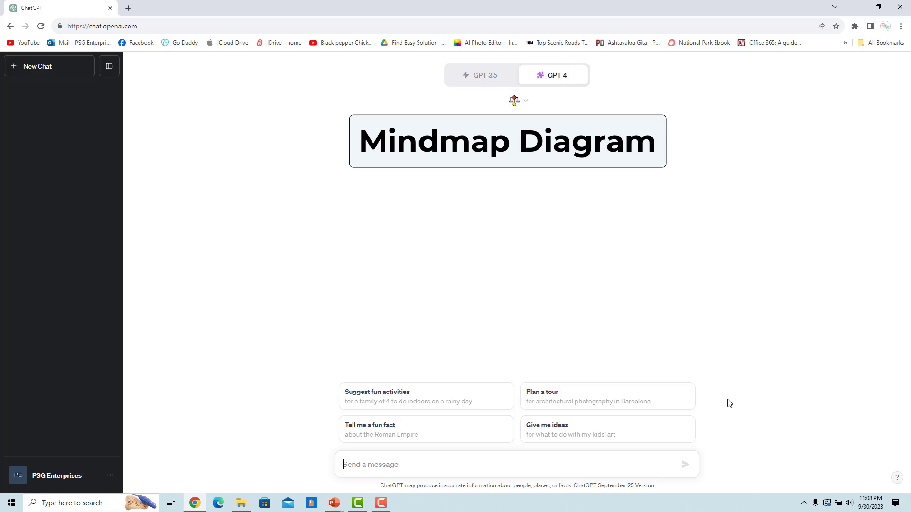
pyautogui.write("Create a mindmap of the main characters in 'The Lord of the Rings")
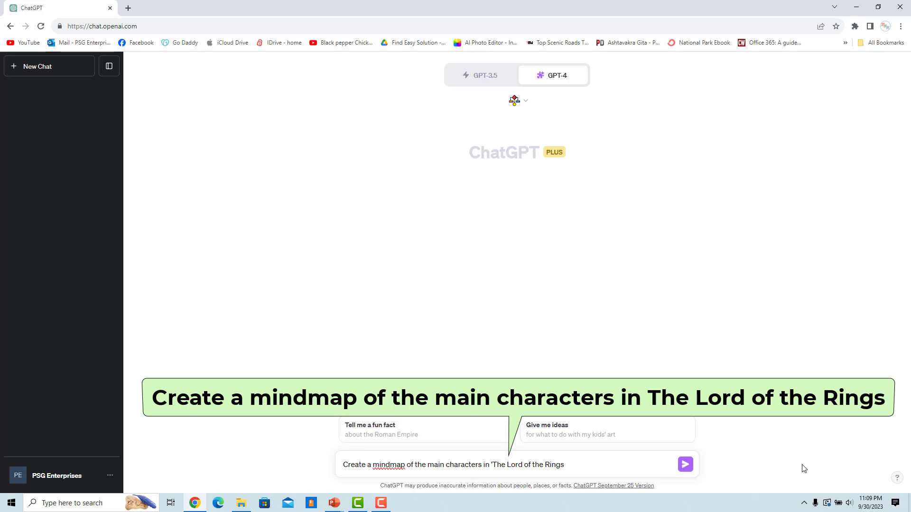
# Send the request for a mindmap of The Lord of the Rings main characters
pyautogui.click(688, 504)
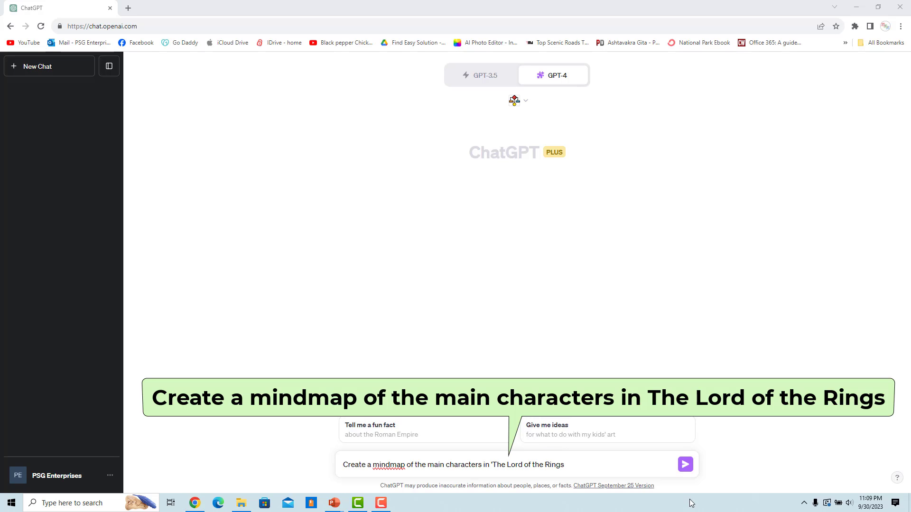
pyautogui.click(685, 466)
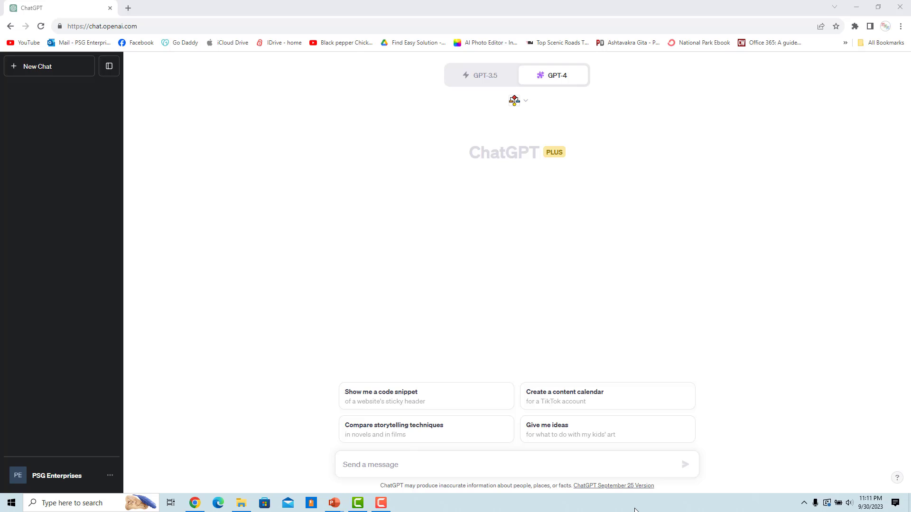
pyautogui.write('Timeline for History of Social Media Platform')
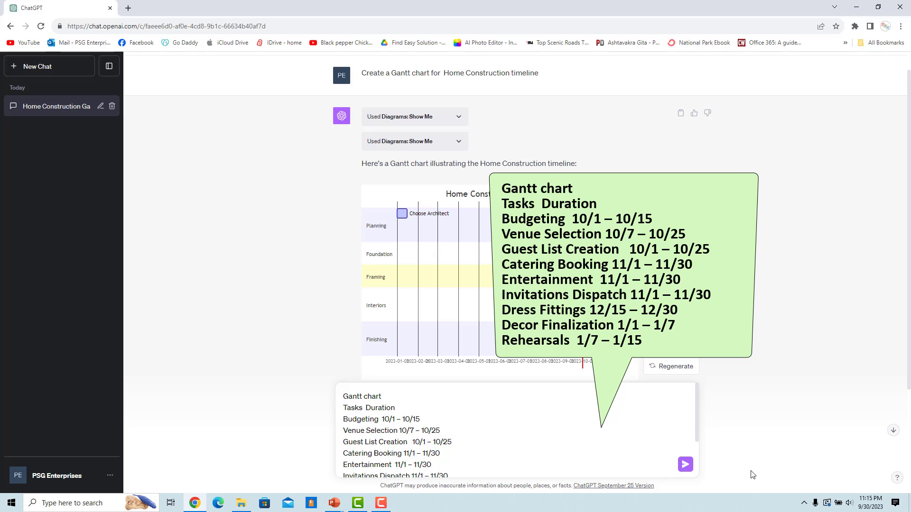
# Send the event-planning task list with durations as a Gantt chart request
pyautogui.click(685, 465)
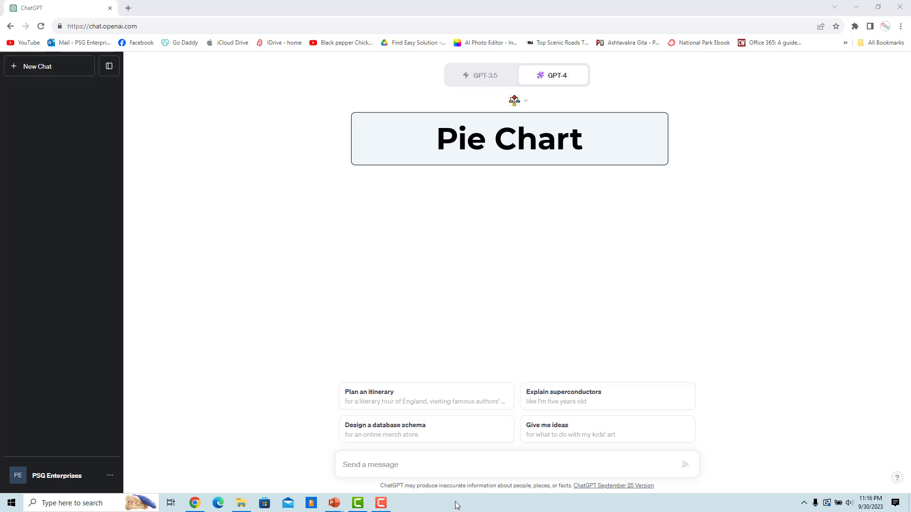
# Paste and send the sales table for Electronics, Clothing, Home Appliances, Books and Toys
pyautogui.hotkey('ctrl', 'v')
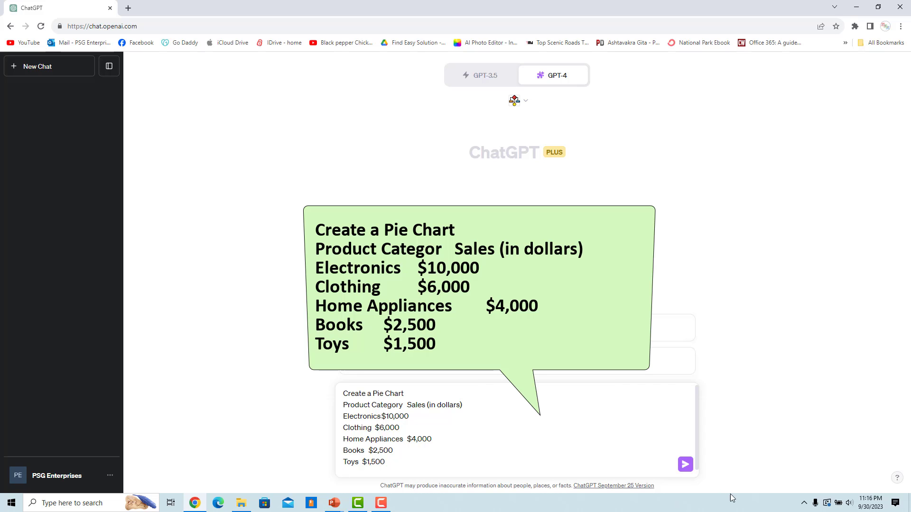
pyautogui.click(686, 466)
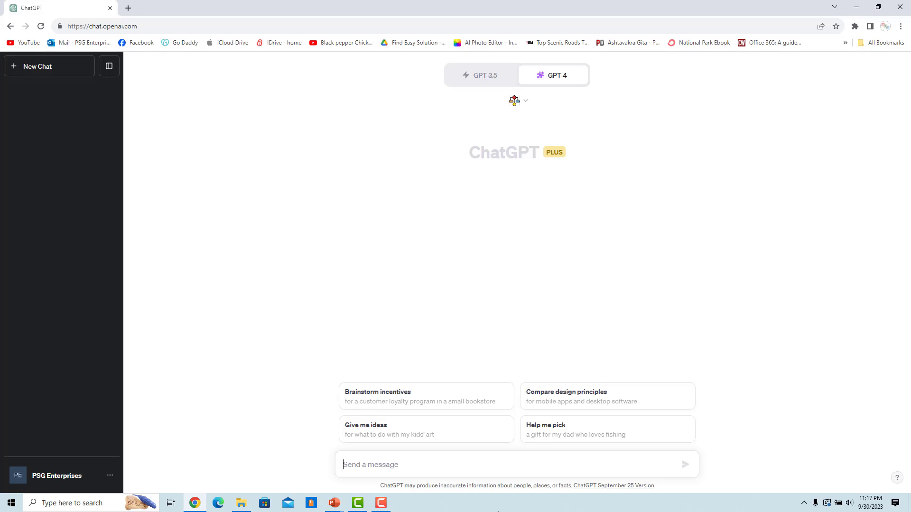
pyautogui.write('illustrate the user journey for an online shopping experience')
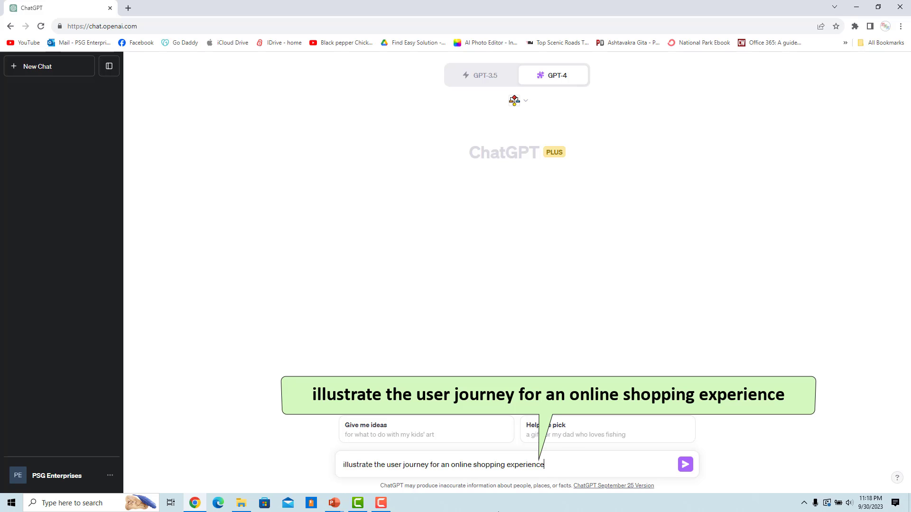
# Send the request for an online shopping user-journey diagram
pyautogui.press('Return')
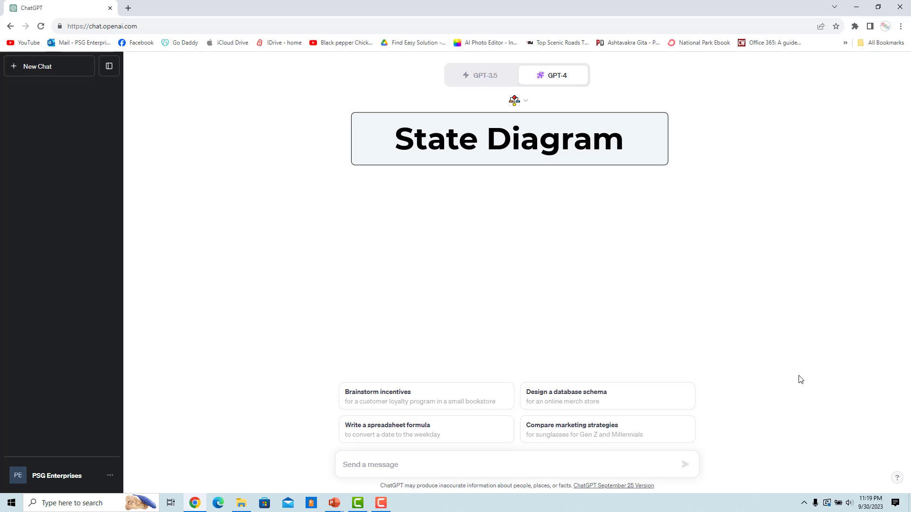
pyautogui.write('Create a state diagram for a traffic light system')
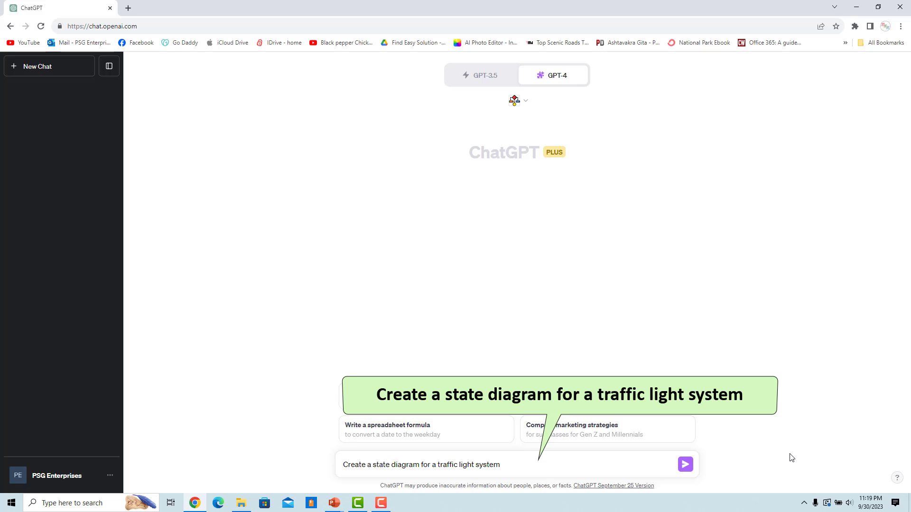
# Send the request for a Red, Yellow and Green traffic light state diagram
pyautogui.click(685, 466)
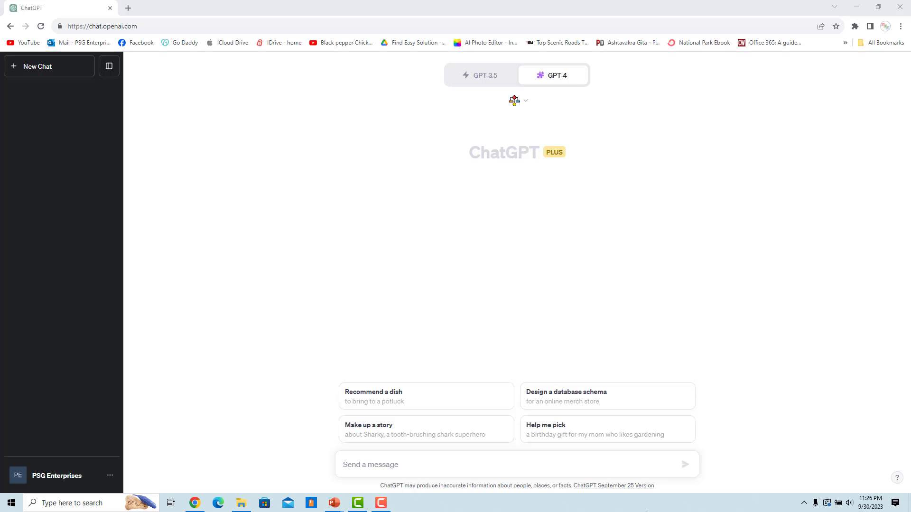
pyautogui.write('Can you show me different types of diagrams I can create using (Diagram: Show Me?')
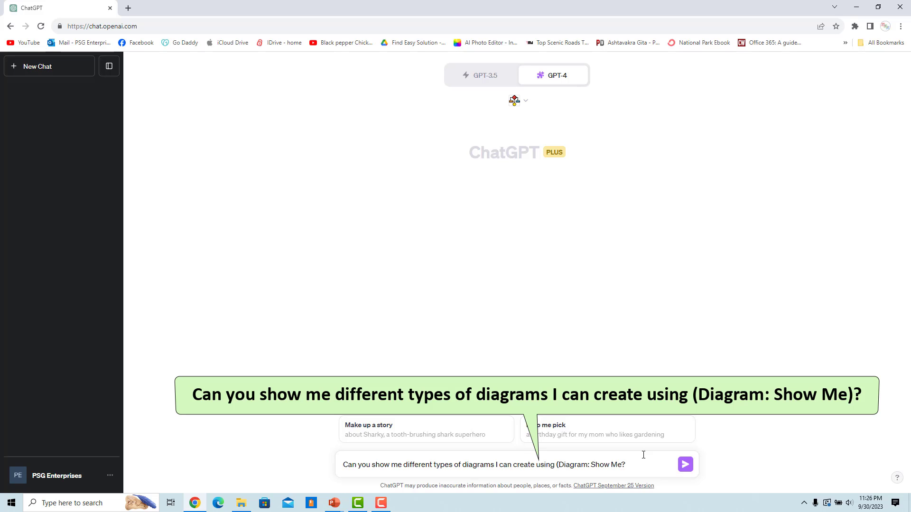
# Ask ChatGPT which diagram types the Show Me plugin can create
pyautogui.click(685, 464)
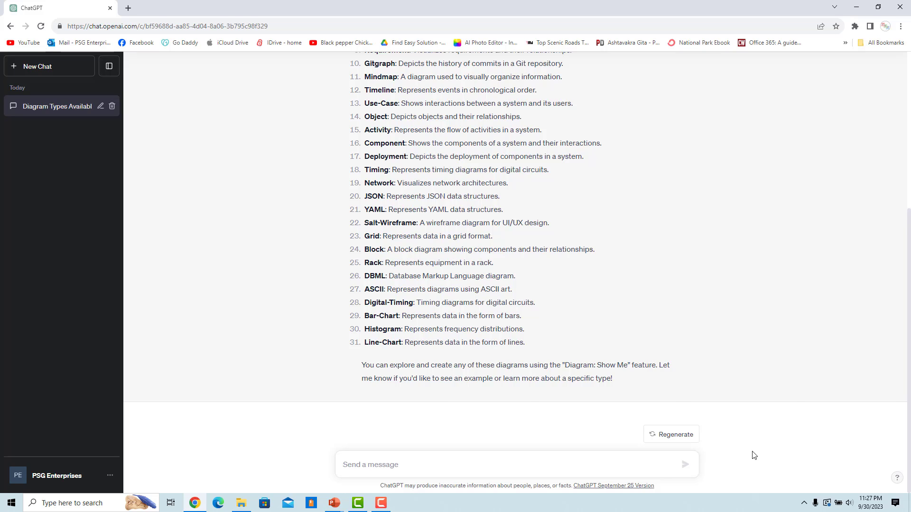
pyautogui.write('What are the different type of diagram languages the plugin (Diagram: Show Me)  supports.')
# Ask which diagram languages the Show Me plugin supports
pyautogui.click(709, 500)
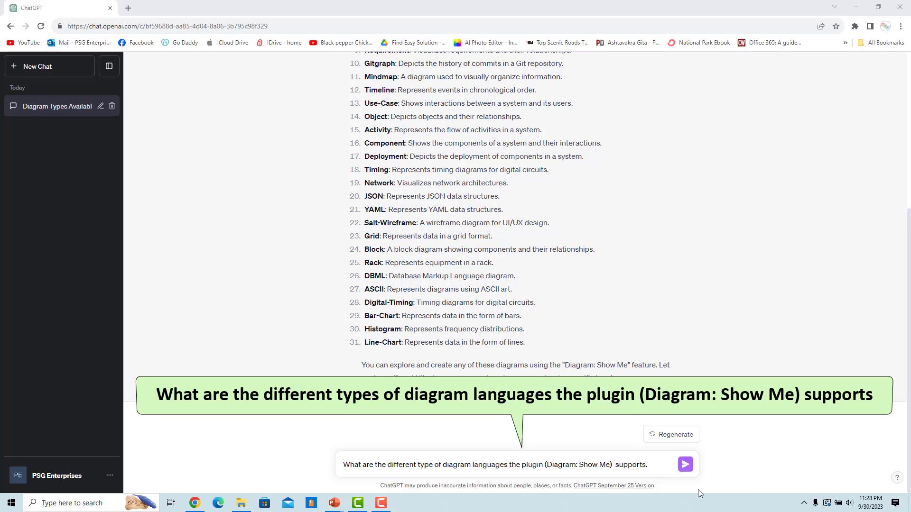
pyautogui.click(685, 467)
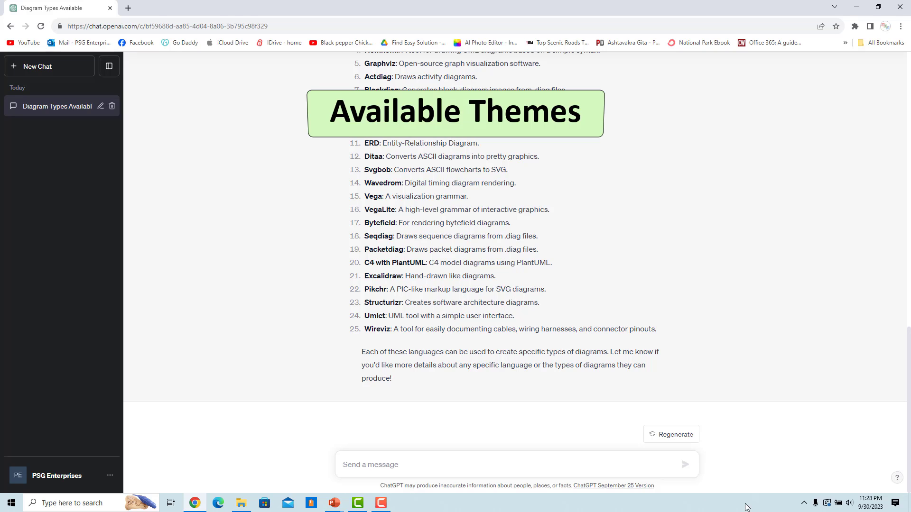
pyautogui.write('What themes are available for Mermaid diagrams?')
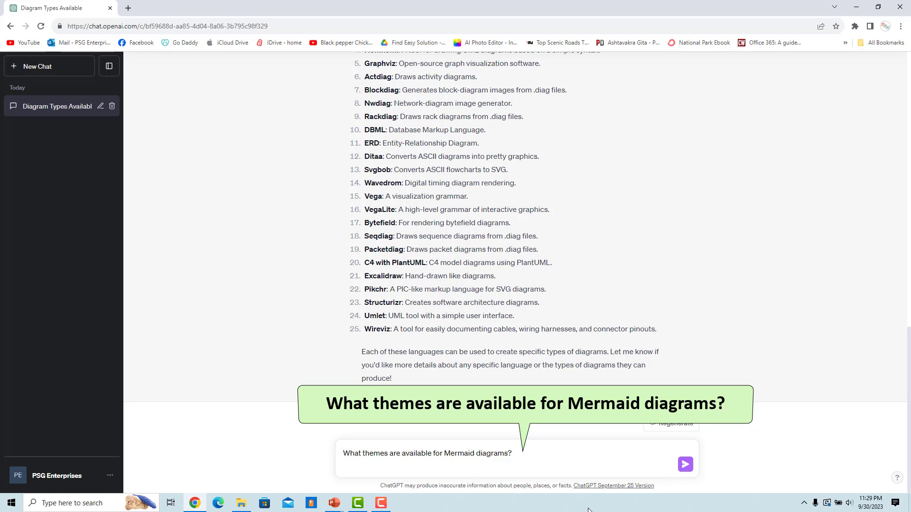
# Send the question 'What themes are available for Mermaid diagrams?'
pyautogui.click(684, 464)
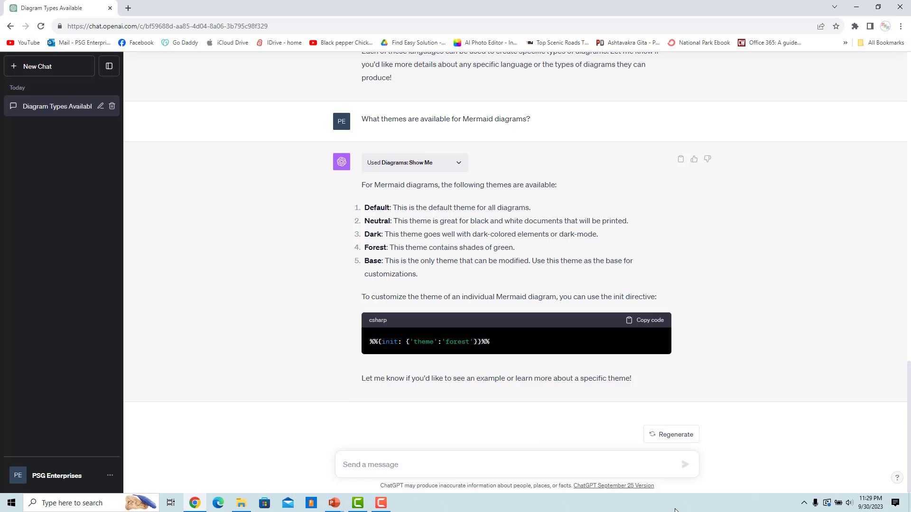
pyautogui.write('How to customize the colors of the mermaid diagram')
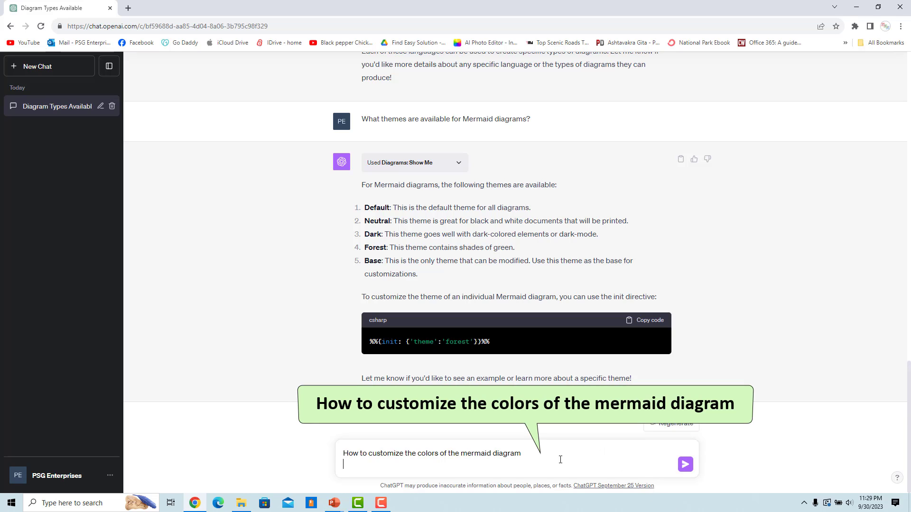
# Send ChatGPT the question on customizing Mermaid diagram colors, covering subgraphs, style, linkStyle and classDef
pyautogui.press('Return')
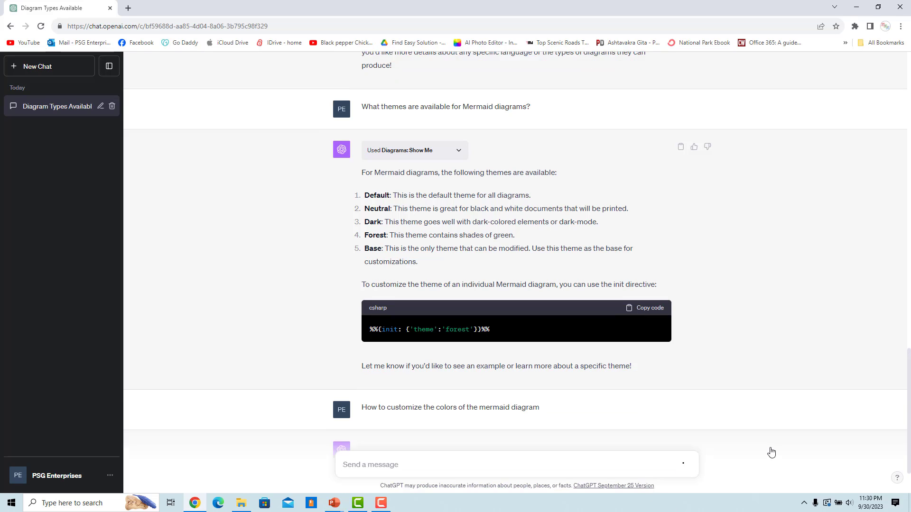